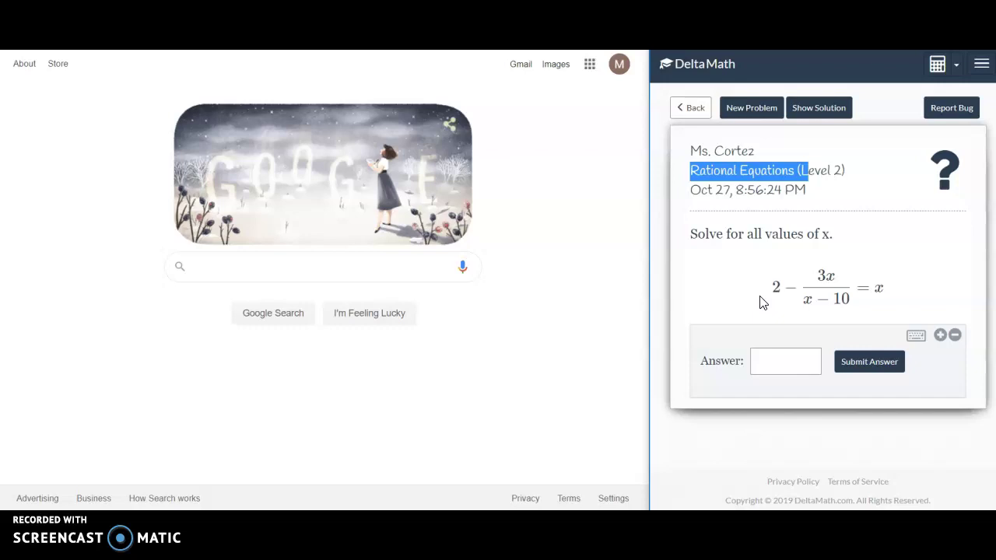
Step: Search the web for Desmos and open its graphing calculator from the Desmos home page
left_click(727, 271)
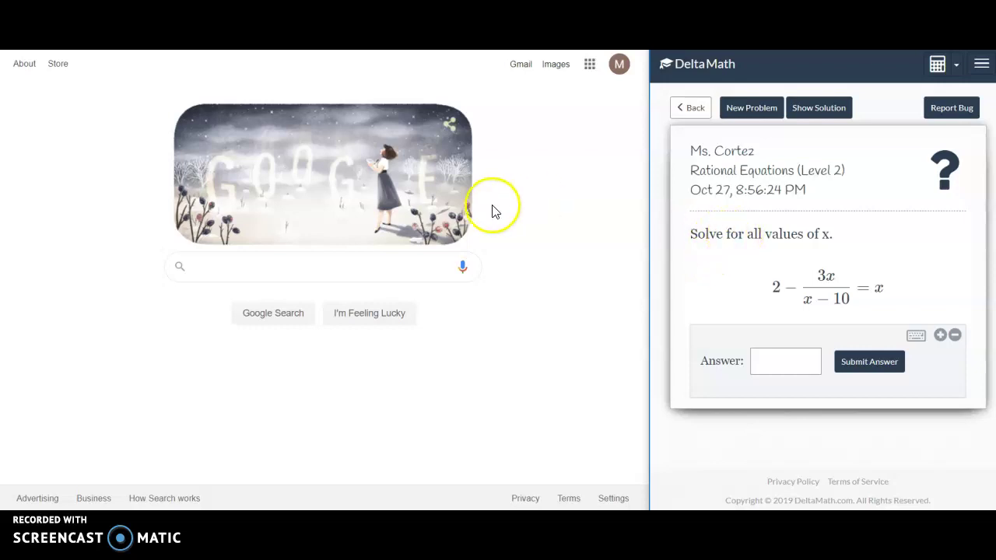
left_click(313, 267)
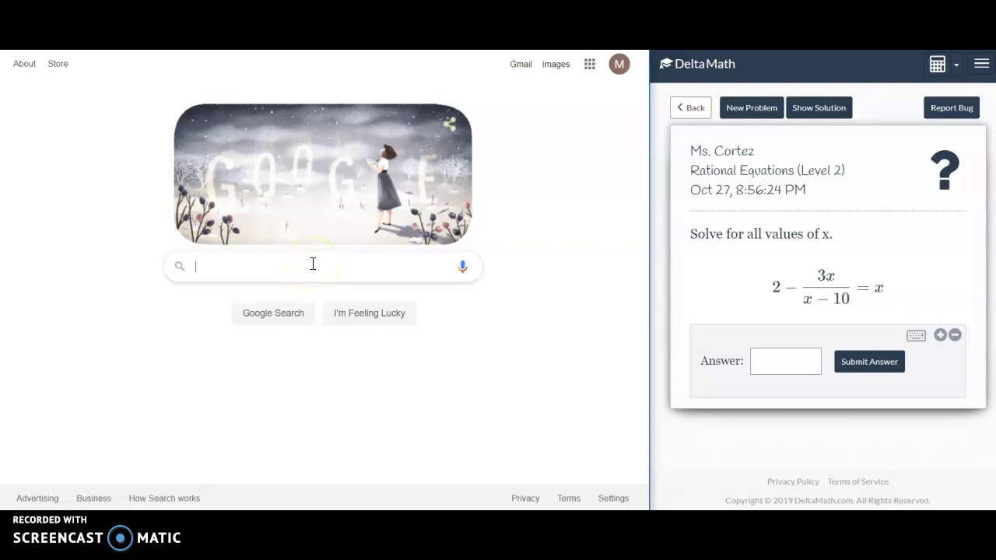
type("Desmos")
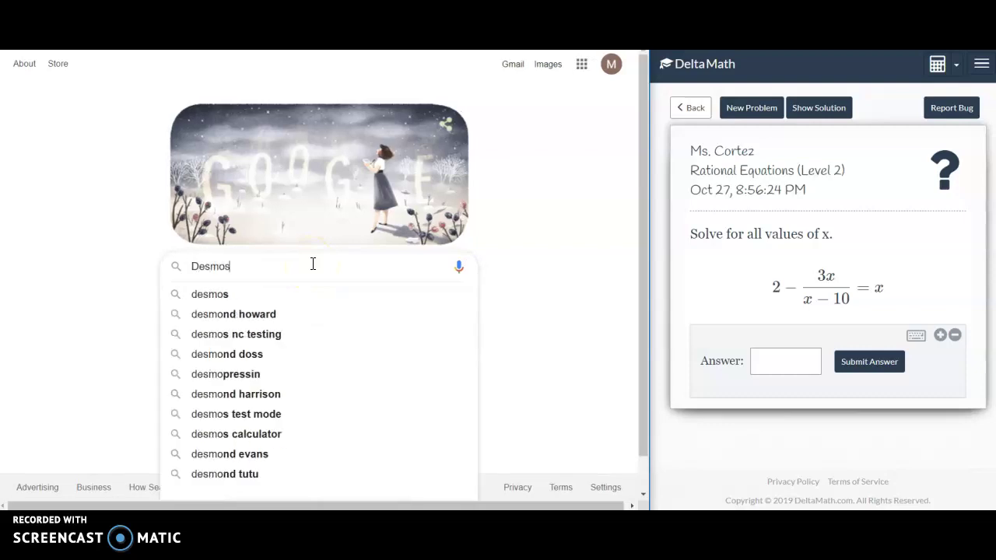
key("Return")
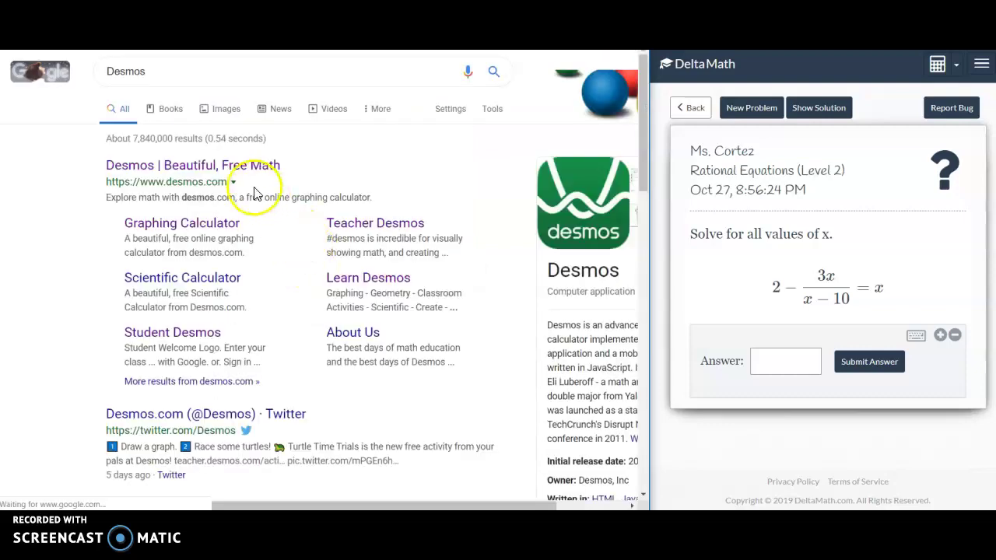
left_click(244, 176)
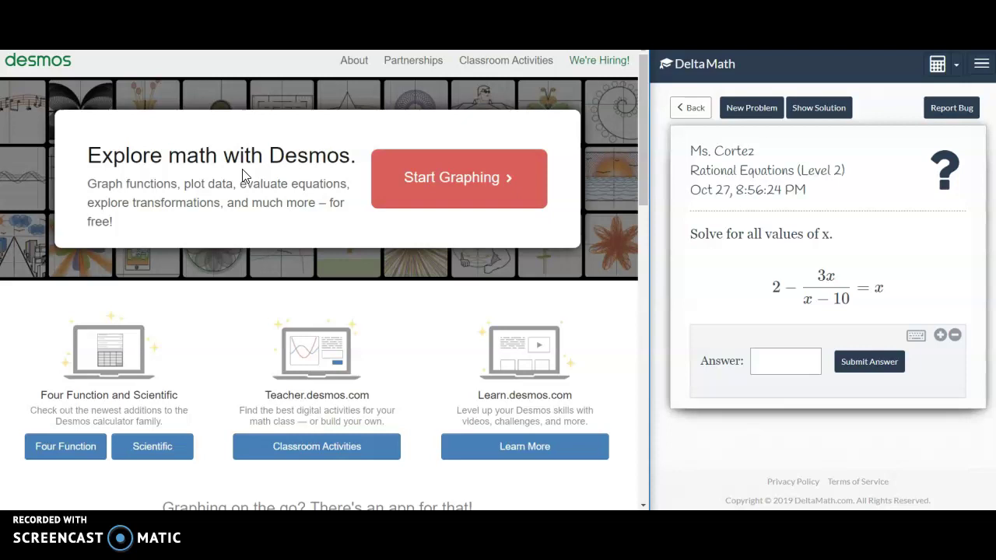
left_click(419, 159)
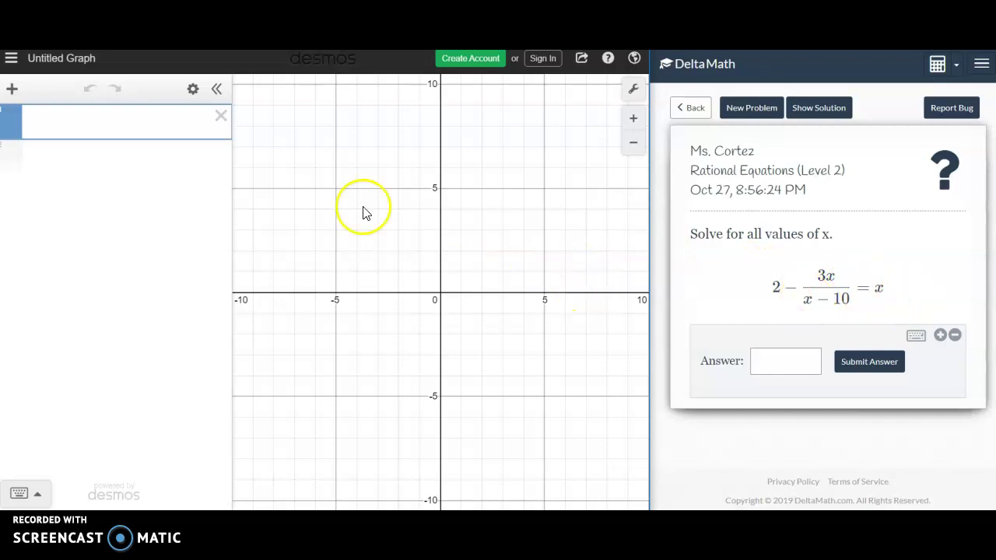
Step: Graph the DeltaMath equation 2 − 3x/(x − 10) = x in the first expression, with parentheses around the denominator
type("2")
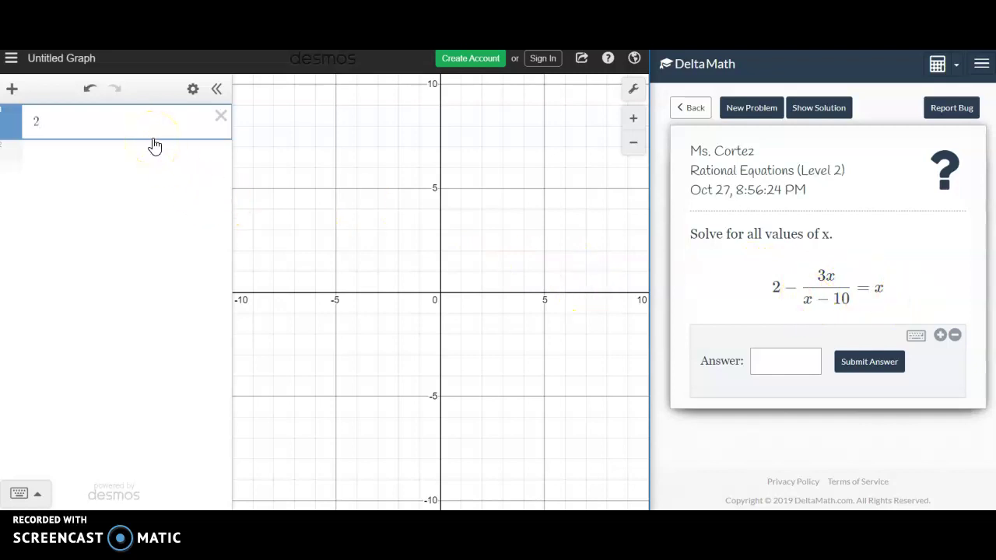
type("-3")
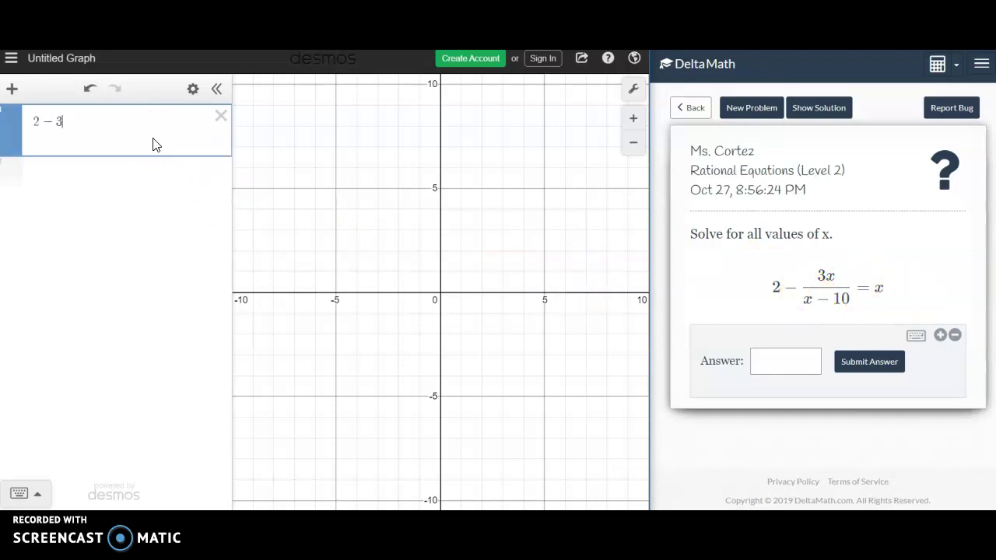
type("x")
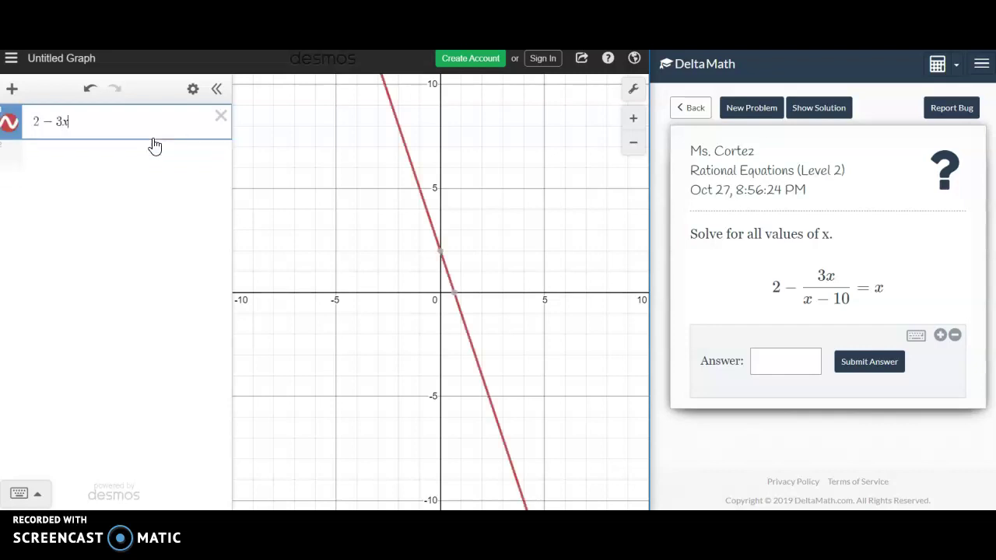
type("/")
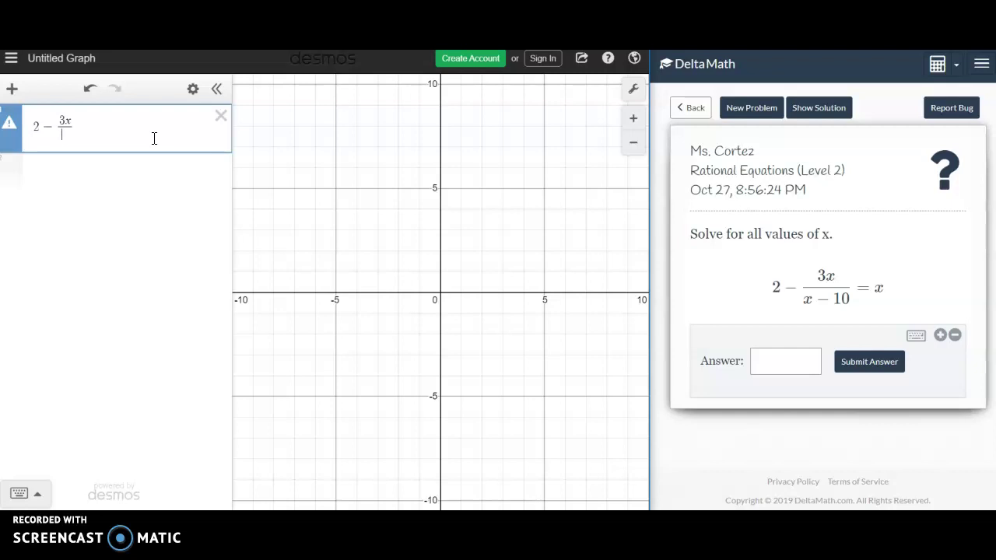
left_click(31, 496)
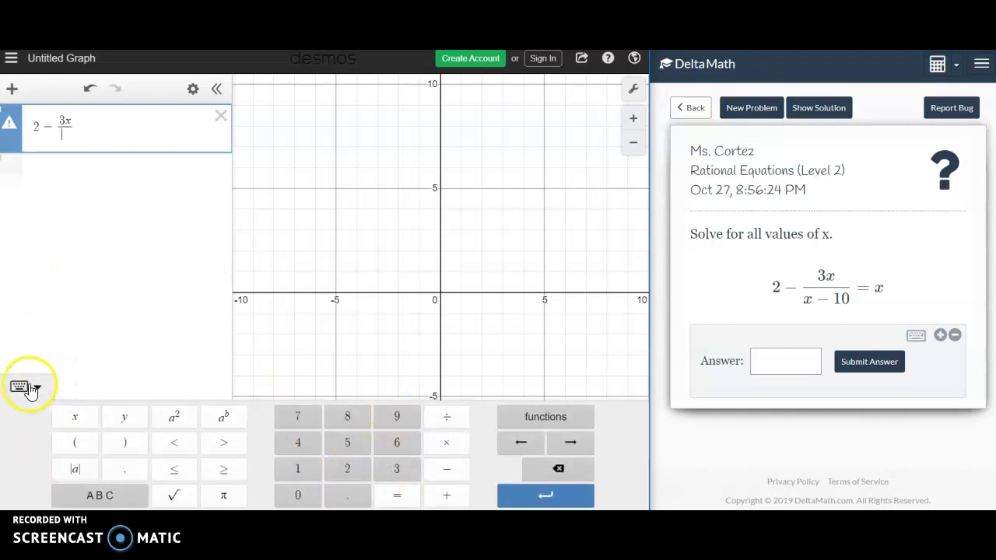
left_click(30, 389)
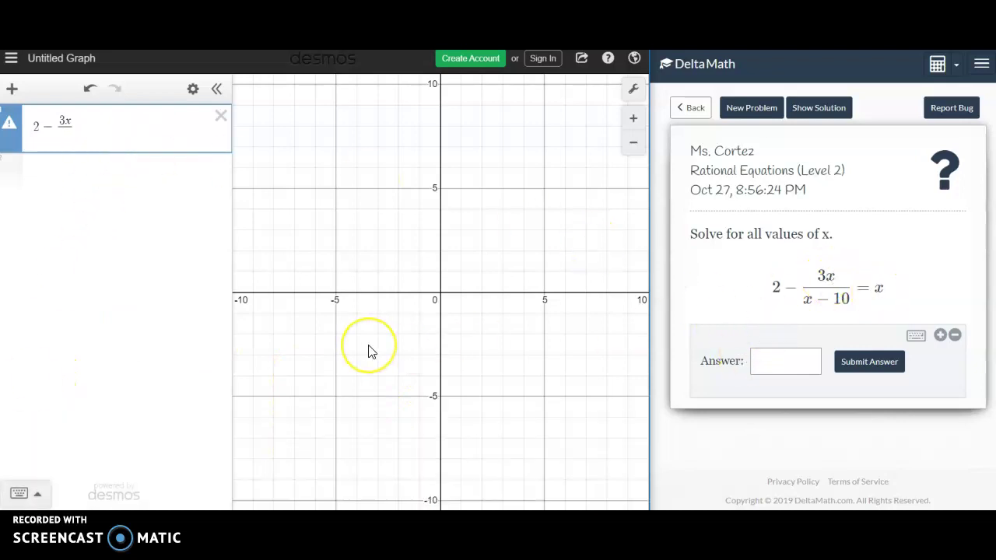
type("x-10")
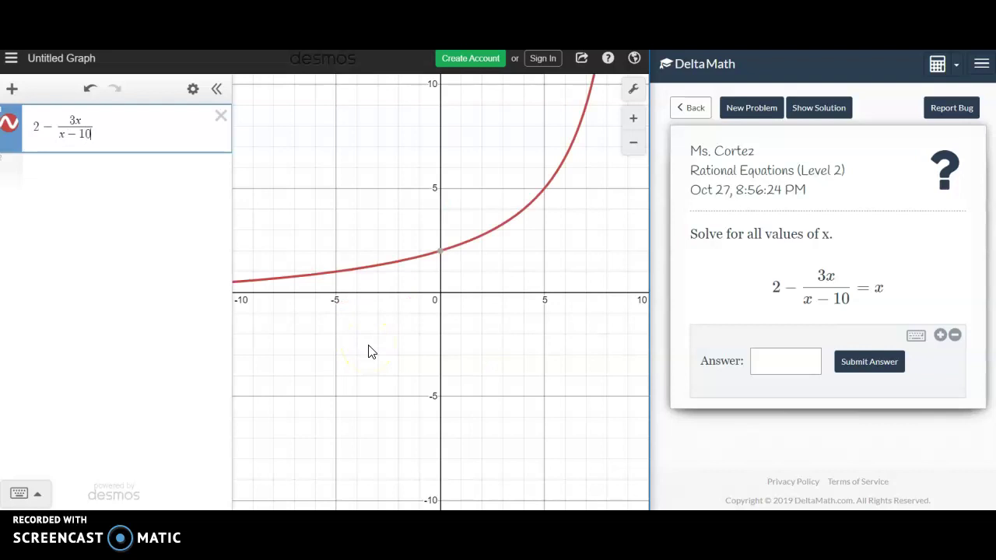
type(")")
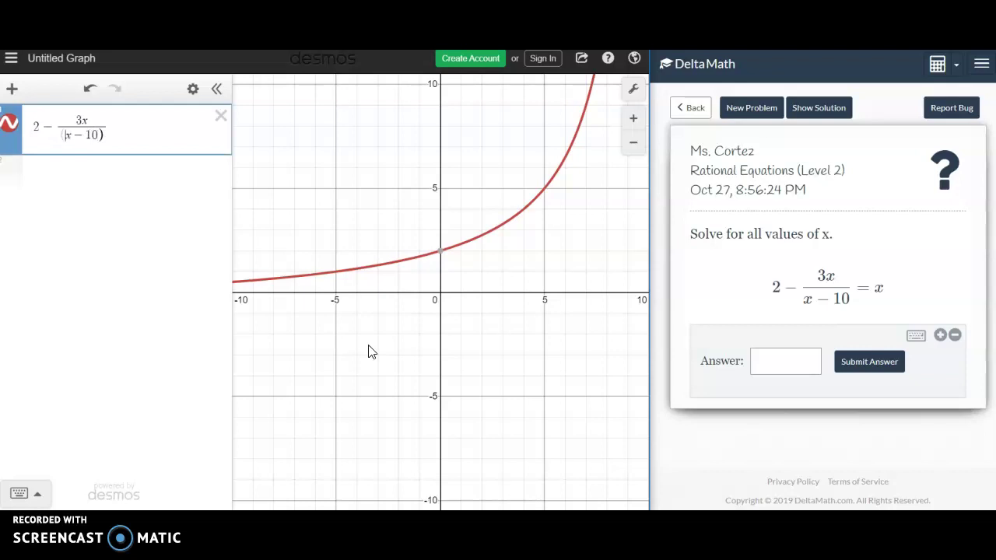
type("(")
type("= ")
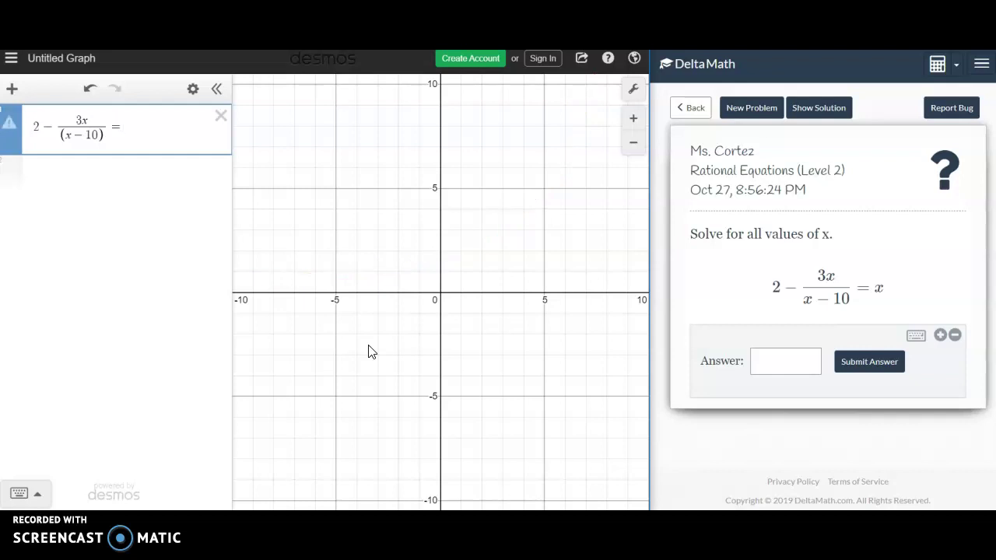
type("x")
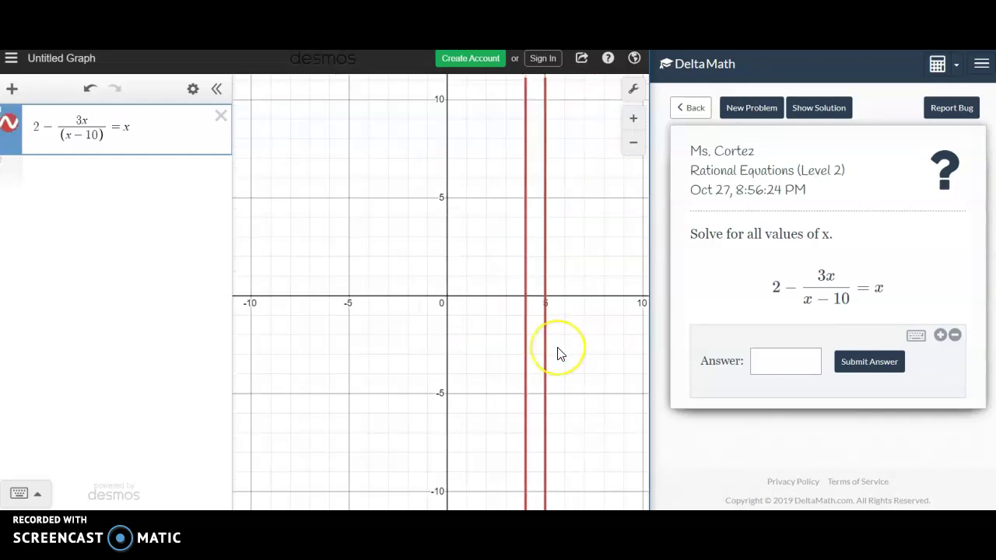
Step: Check where the graph crosses the x-axis by adding the lines x=4 and x=5, and hide both comparison lines
scroll(557, 352, "down", 5)
scroll(557, 354, "up", 6)
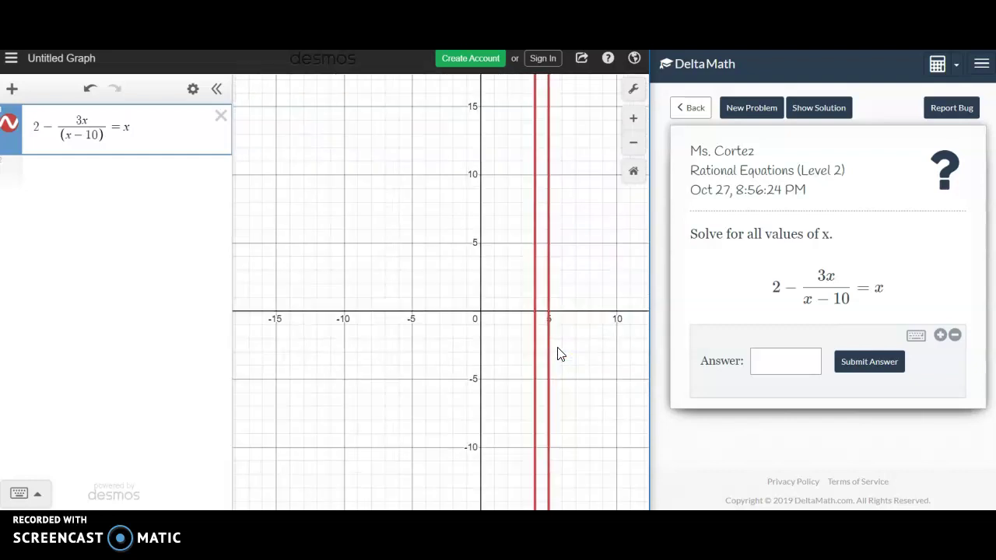
scroll(561, 354, "down", 8)
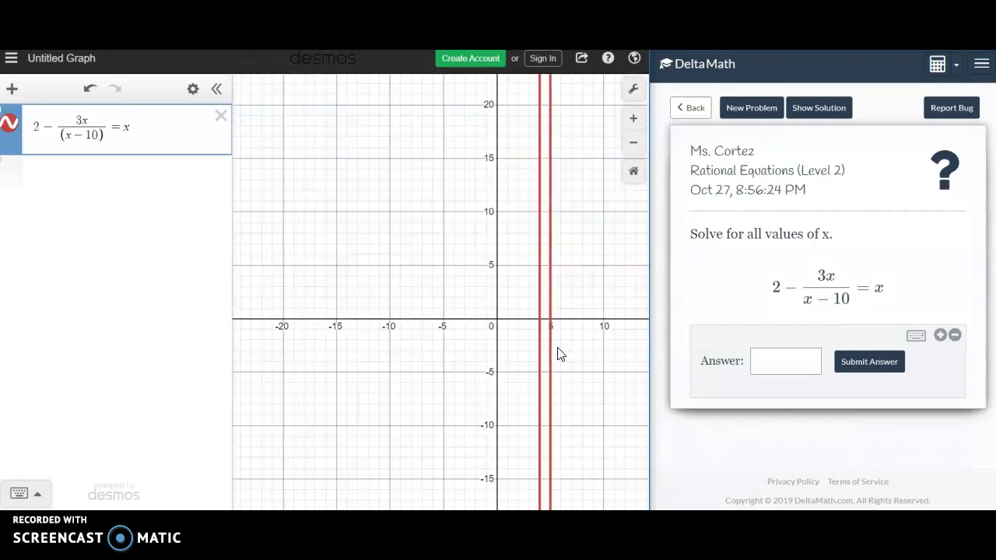
scroll(558, 351, "up", 6)
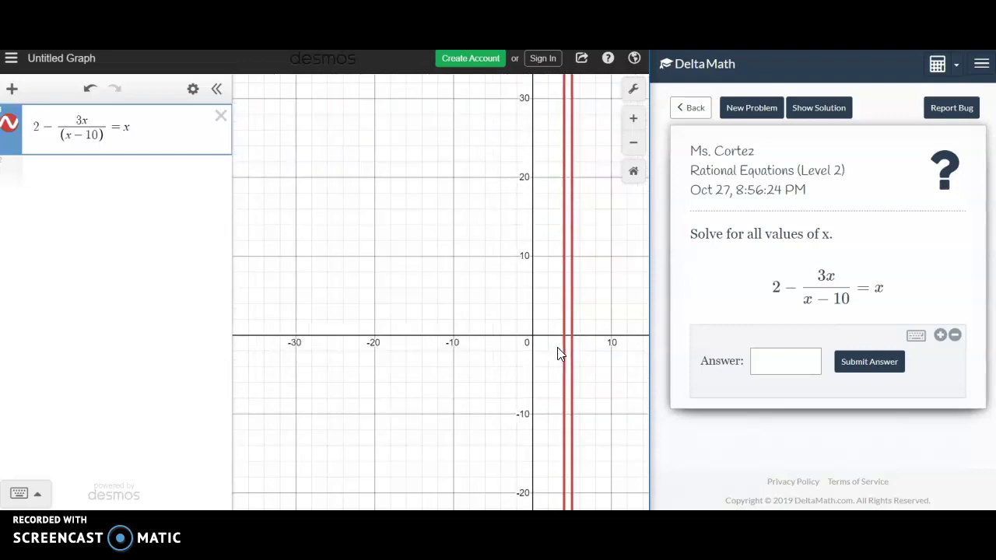
left_click_drag(558, 351, 457, 311)
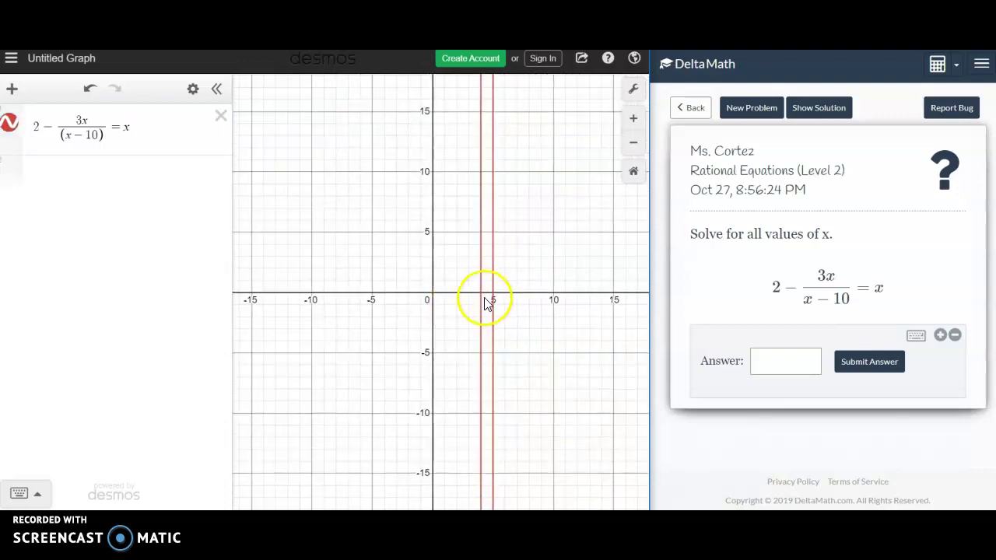
scroll(482, 298, "up", 5)
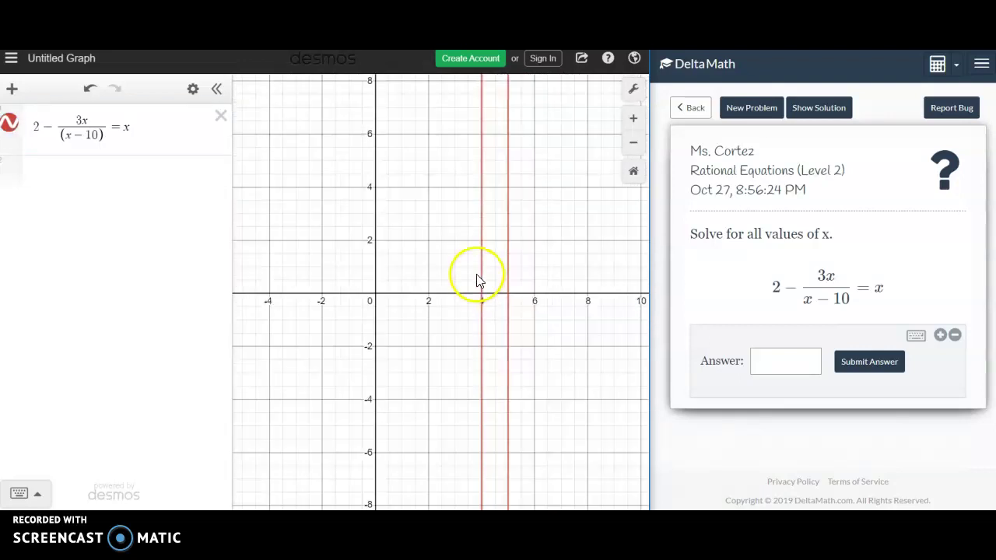
left_click(151, 135)
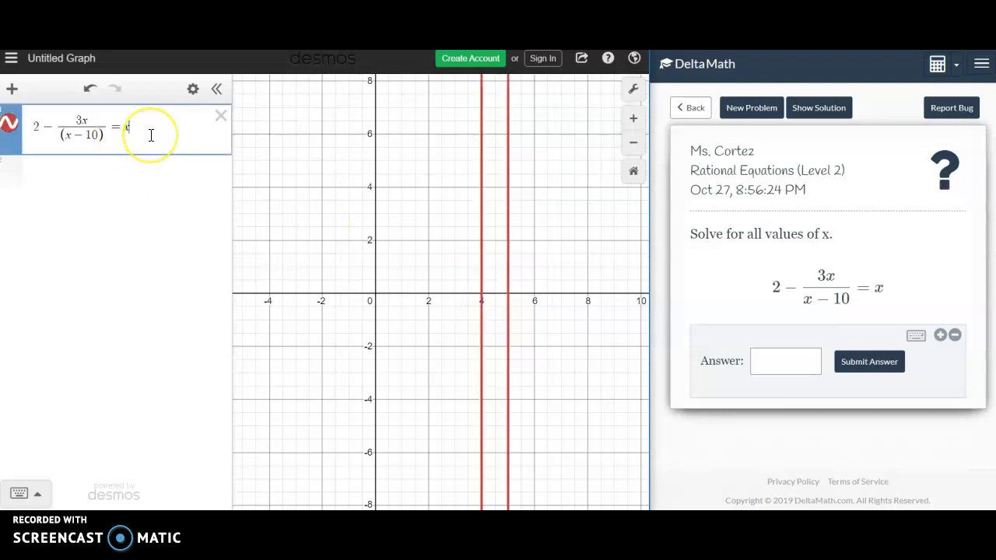
key("Return")
type("x=4")
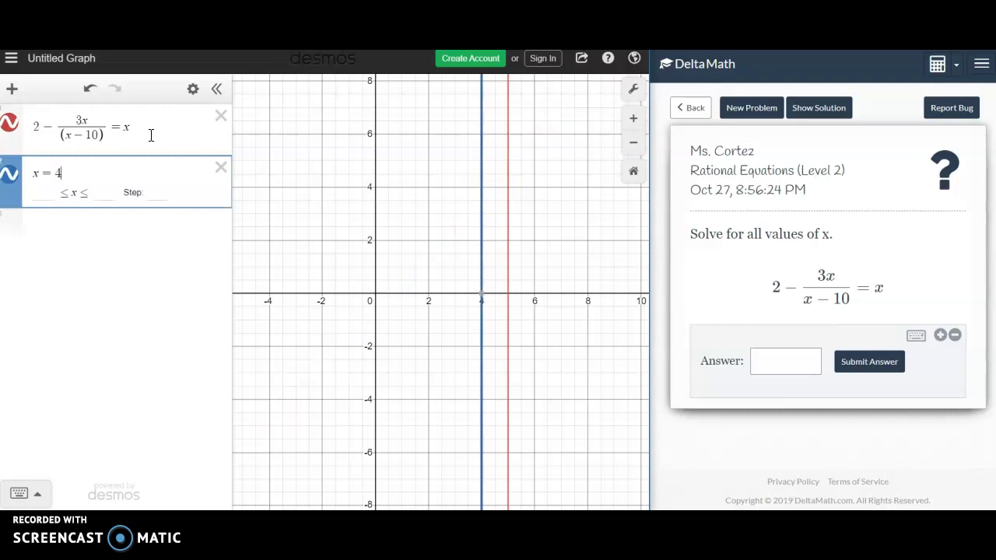
key("Return")
type("x=5")
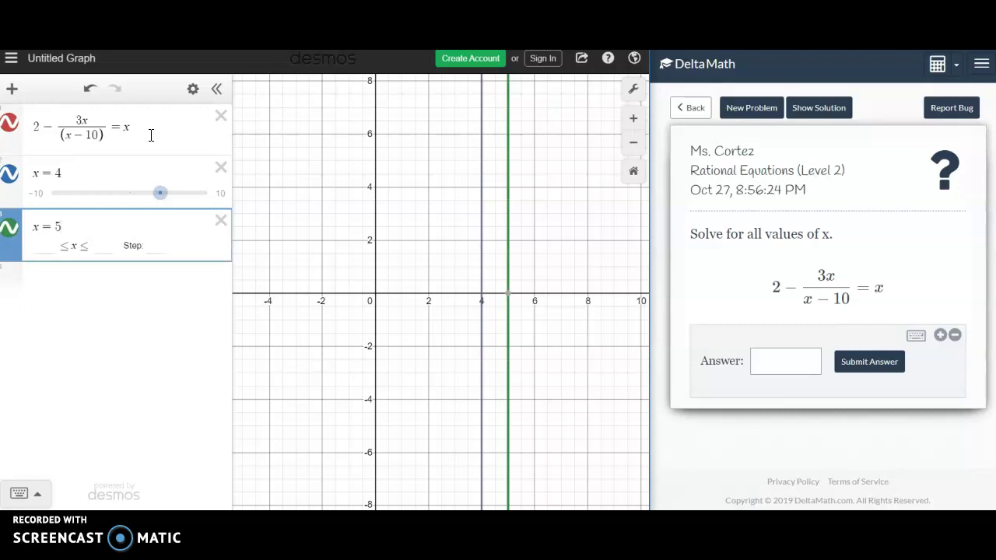
left_click(11, 175)
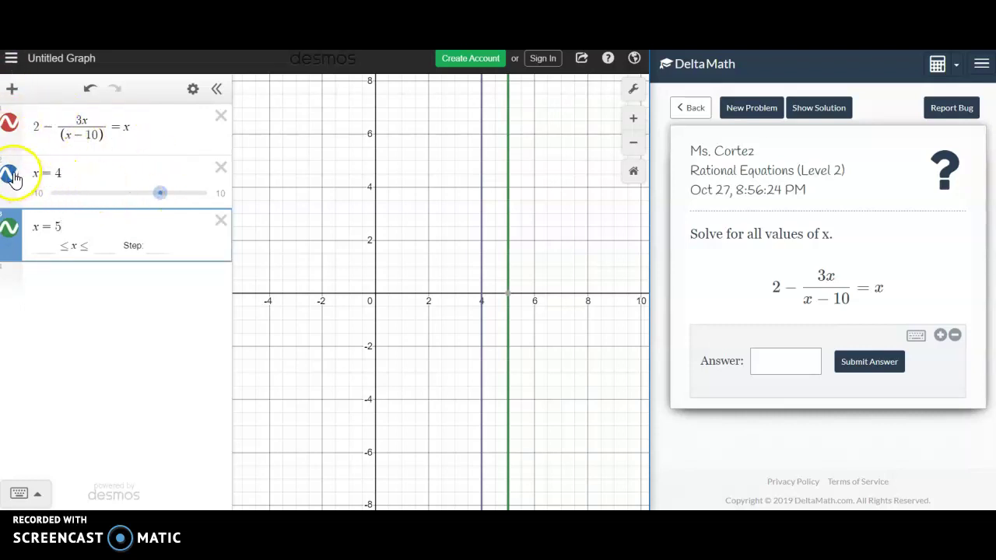
left_click(9, 227)
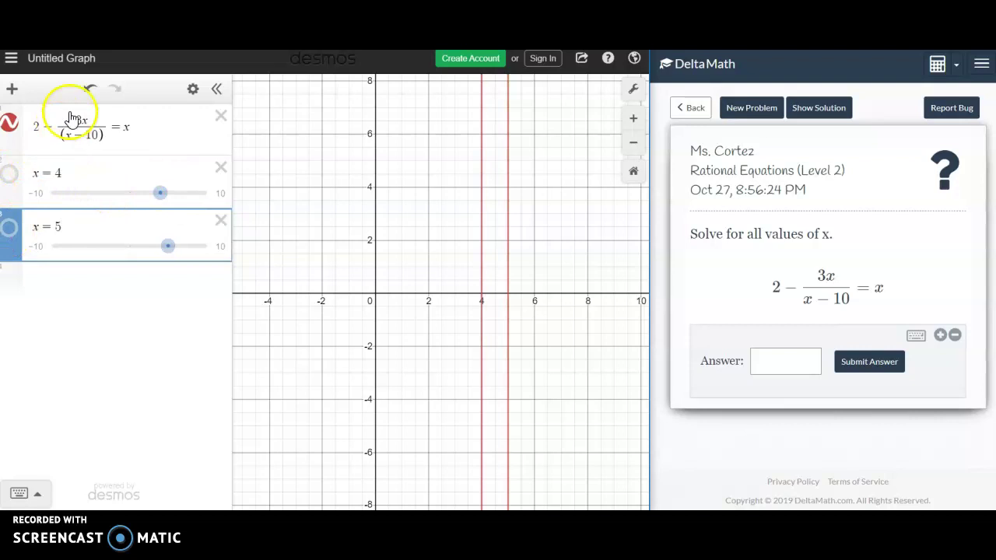
Step: Fill in the DeltaMath answer with the two solutions 4 and 5
left_click(785, 370)
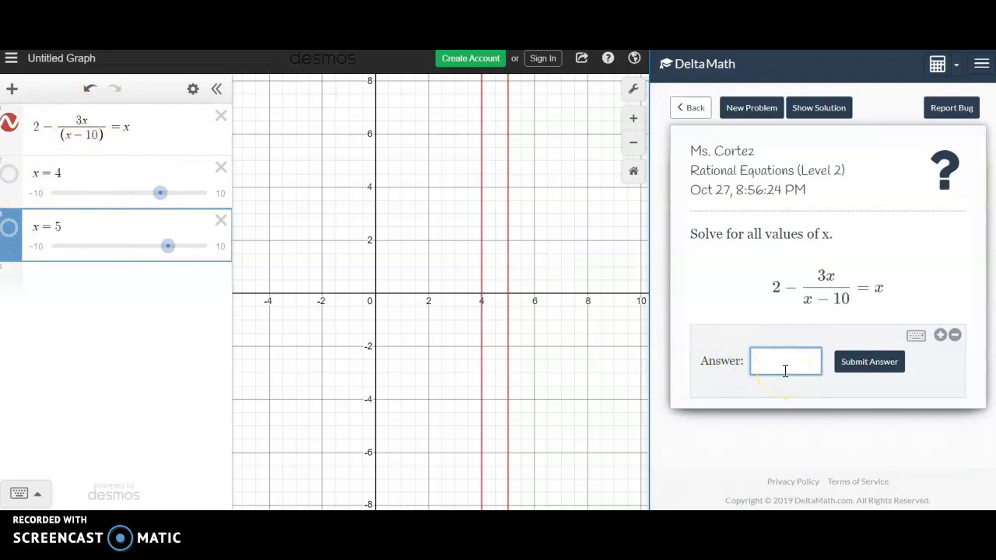
type("4, 5}")
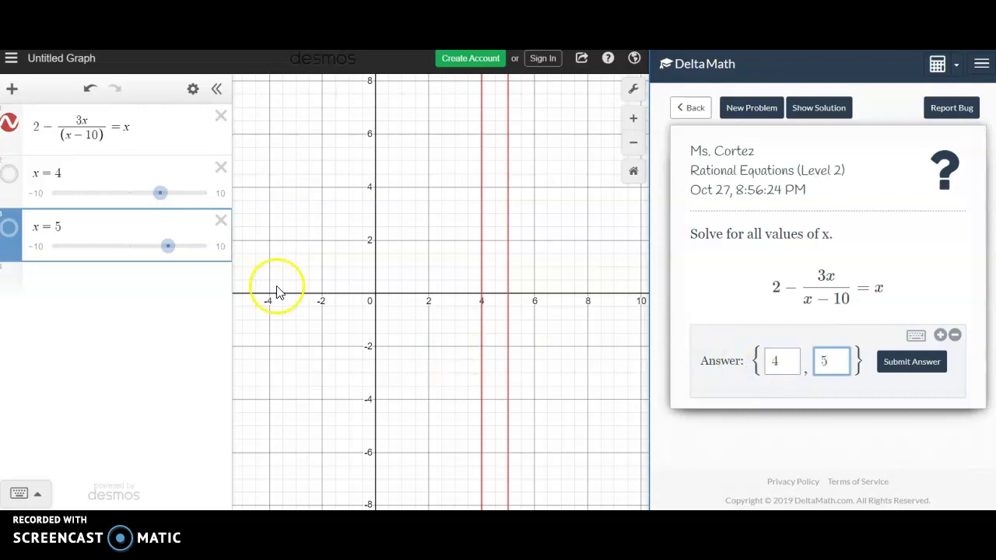
Step: Delete the x=5 and x=4 expressions, leaving only the rational equation in the calculator
left_click(222, 226)
left_click(222, 170)
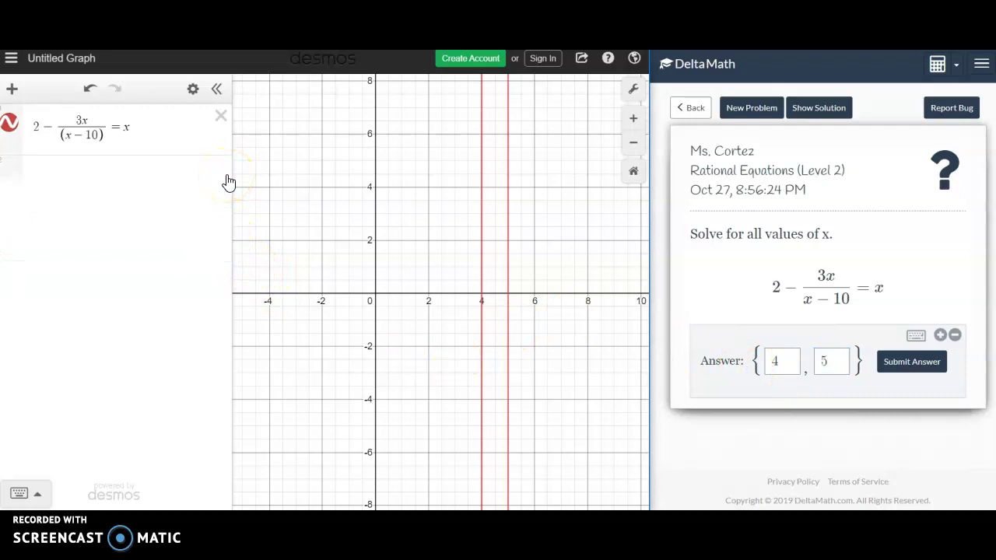
left_click_drag(138, 127, 44, 131)
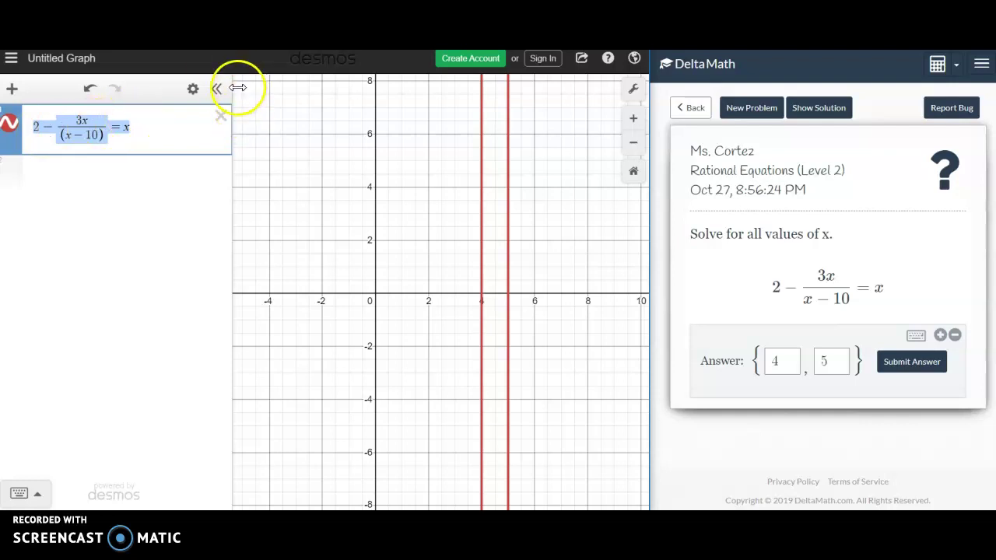
left_click(105, 134)
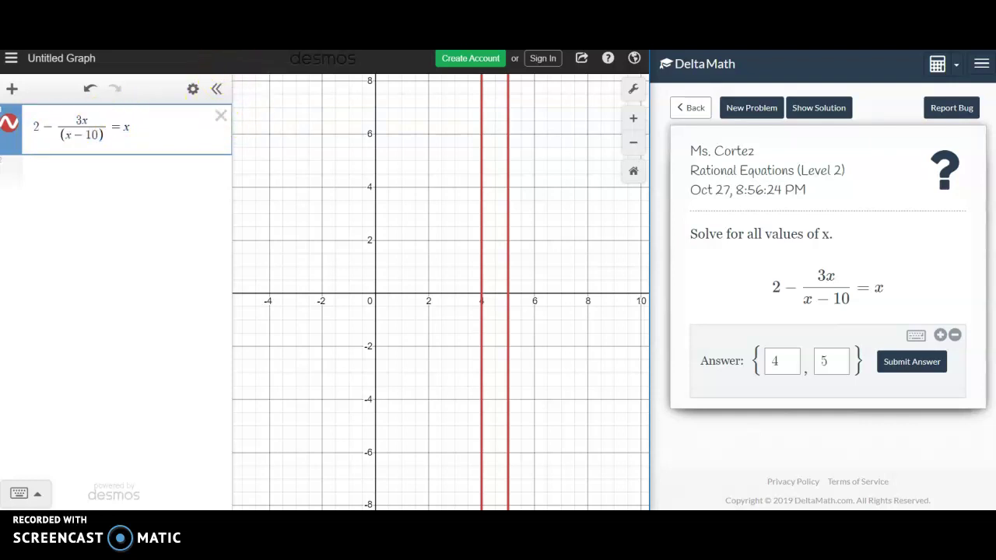
Step: Search for desmos nc testing and open the Desmos North Carolina NCTest Version graphing calculator
type("desmo")
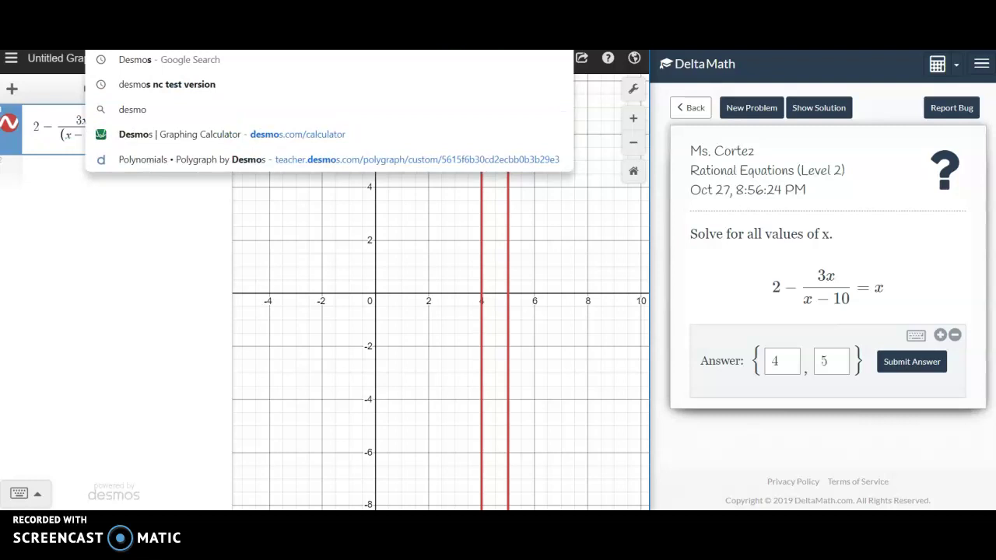
type("s")
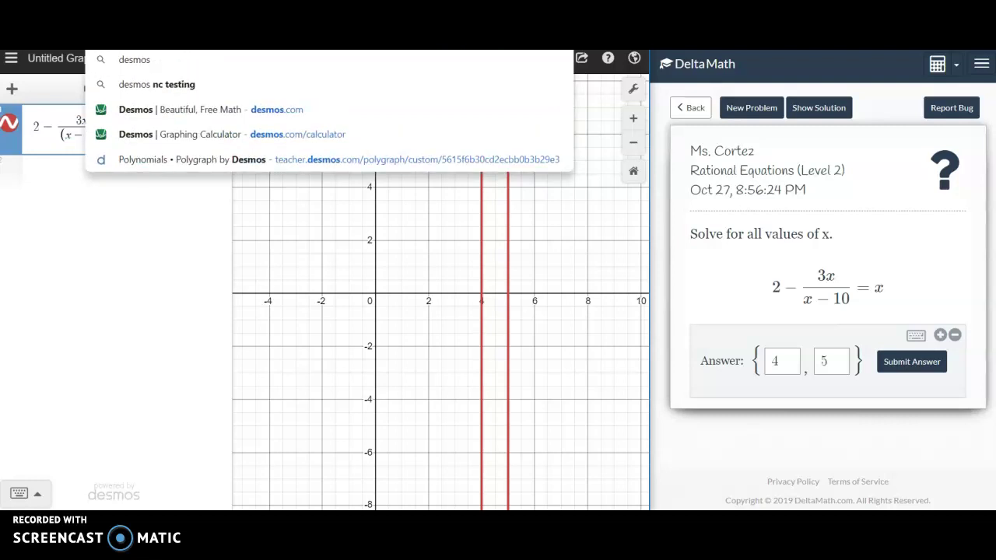
left_click(206, 87)
left_click(384, 87)
left_click(209, 169)
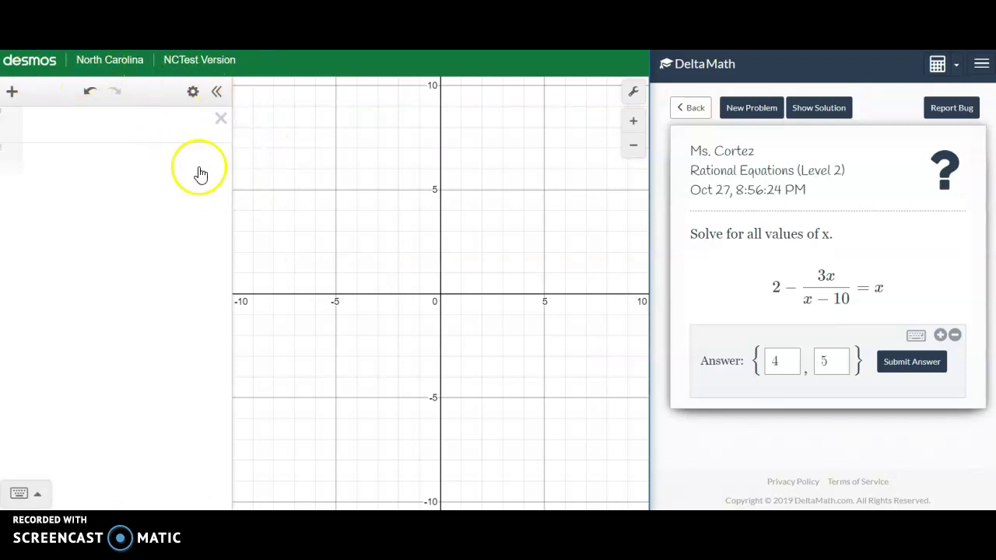
Step: Try to graph the full equation 2-3x/(x-10)=x as a single expression in the NCTest calculator
left_click(121, 130)
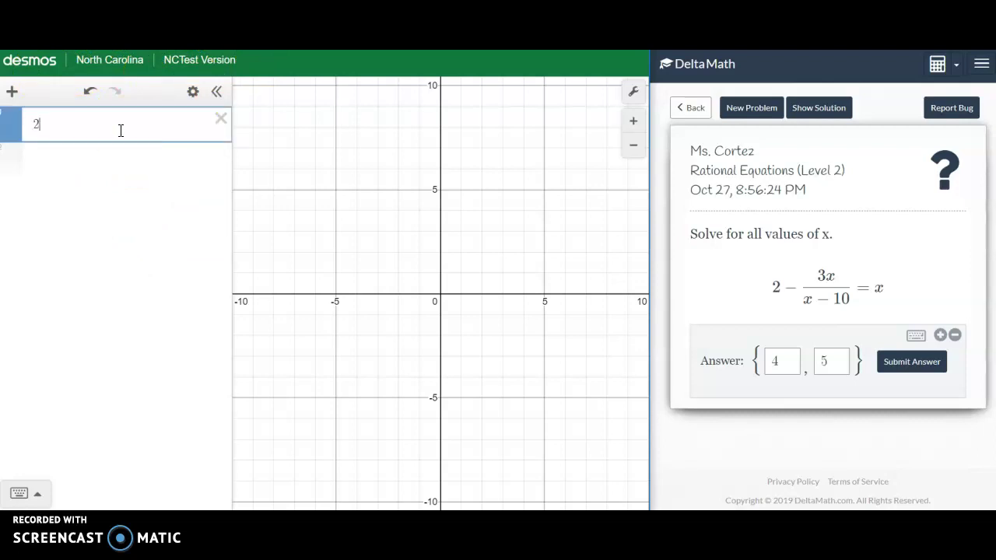
type("2-3x/")
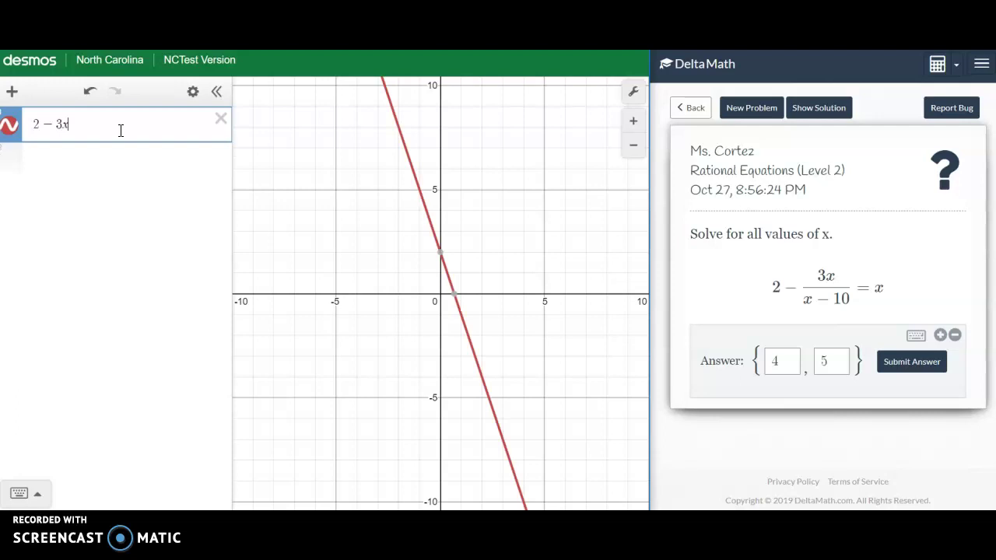
type("x-10")
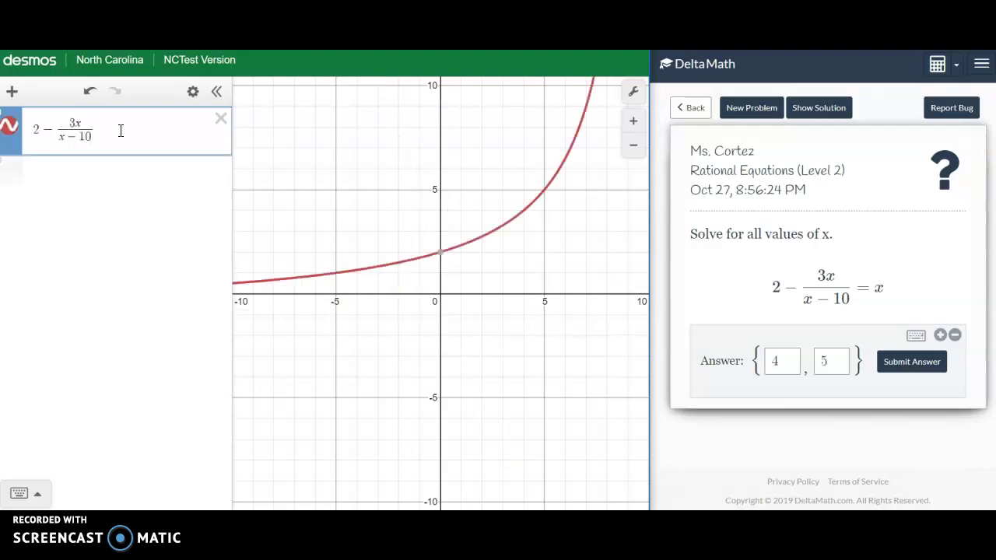
type("=x")
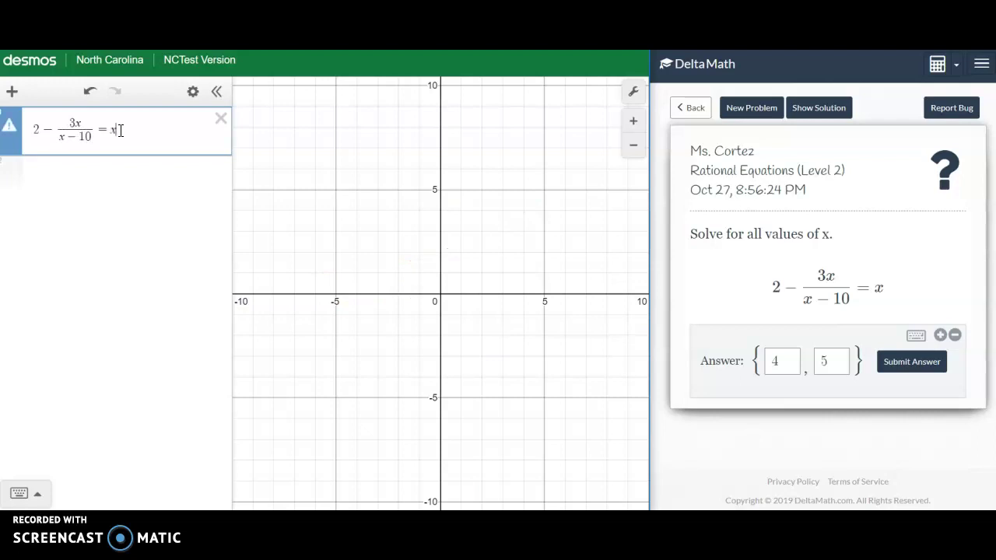
key("Return")
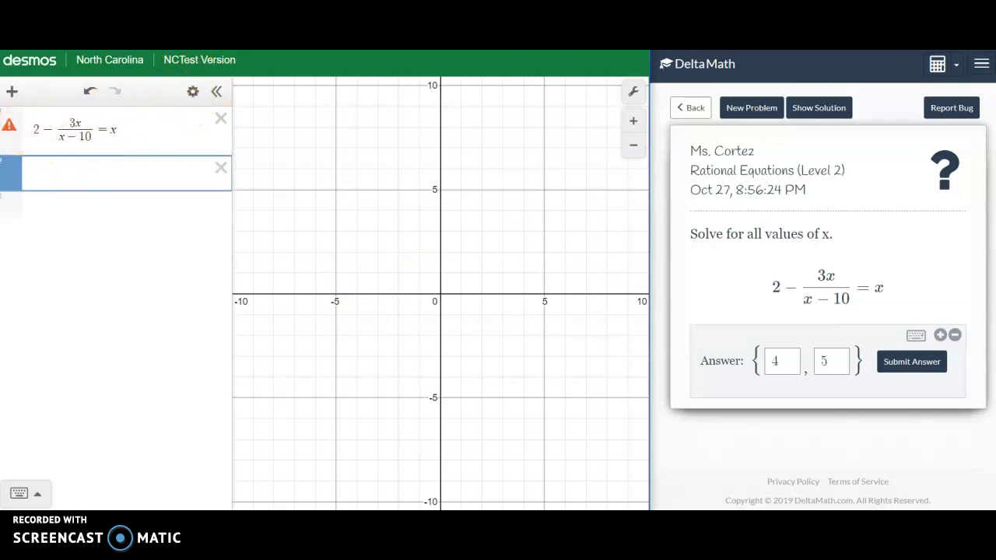
mouse_move(9, 128)
left_click_drag(423, 245, 562, 166)
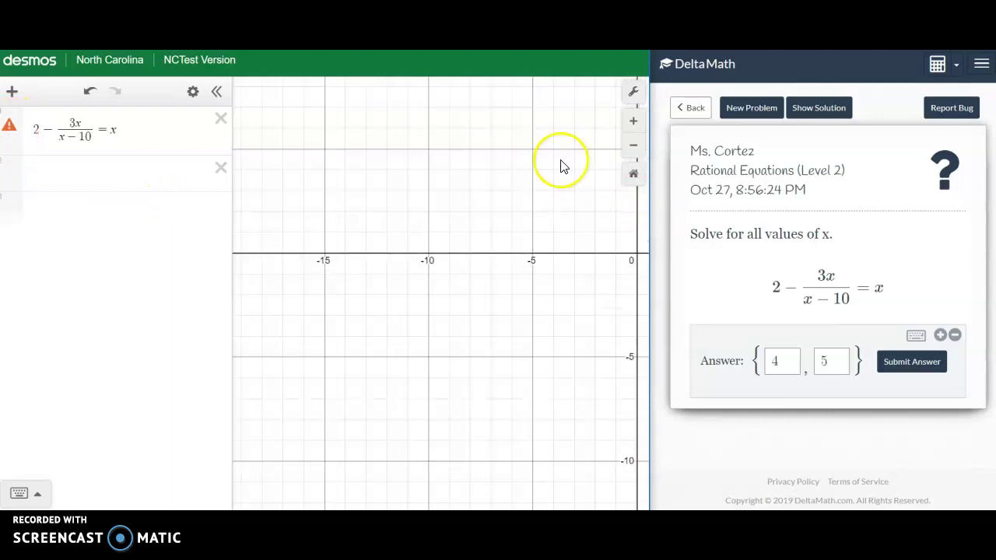
left_click_drag(425, 207, 311, 249)
left_click_drag(450, 292, 381, 305)
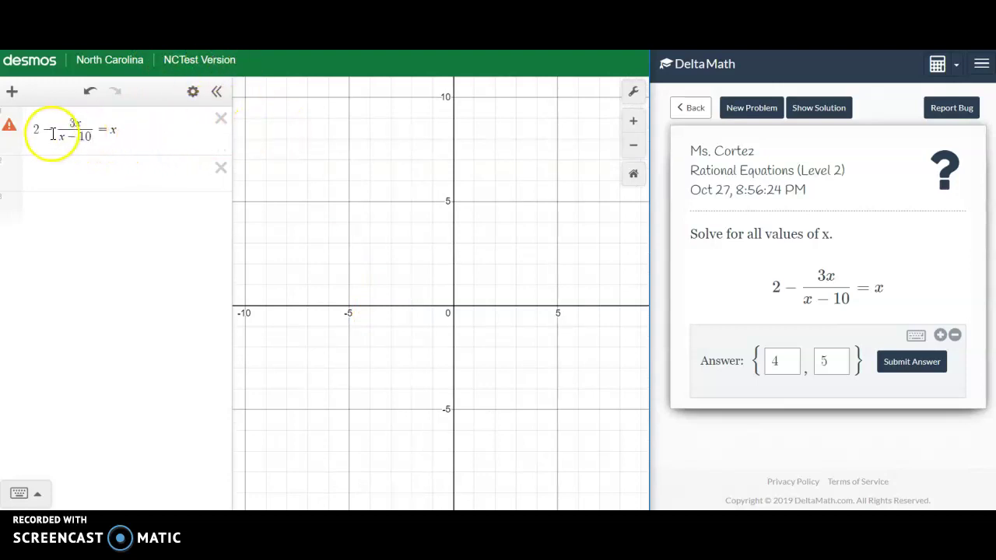
Step: Remove =x from the first expression and graph x as a separate second expression
left_click(122, 130)
key("BackSpace")
key("BackSpace")
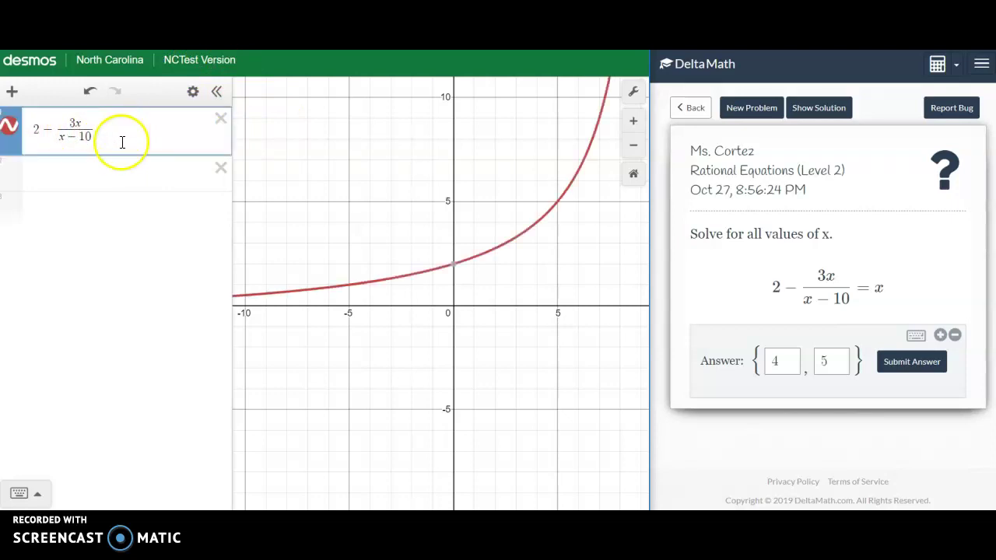
left_click(122, 171)
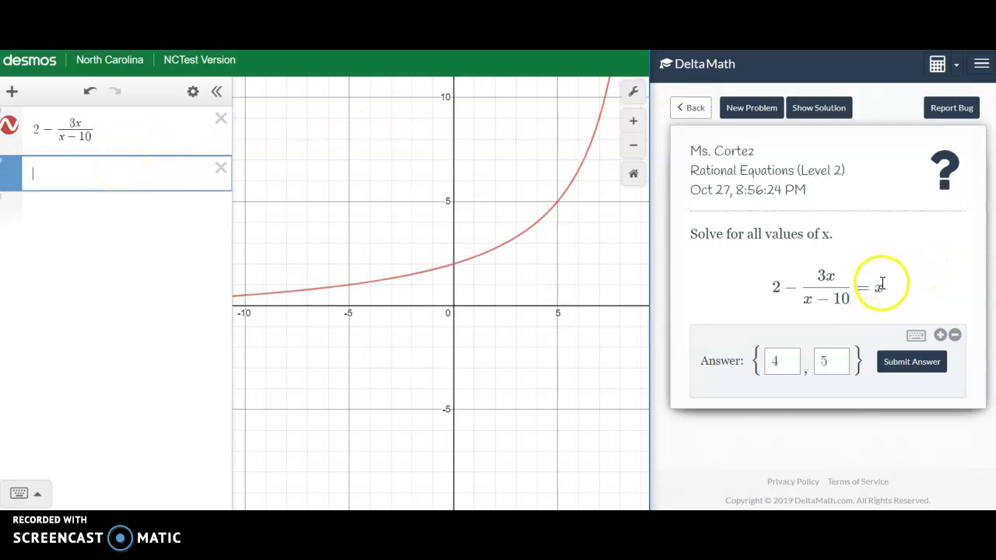
type("x")
Step: Examine where the rational curve and the line meet, both close up and over a much wider range, and restore the default view
left_click_drag(529, 313, 459, 325)
scroll(460, 301, "up", 5)
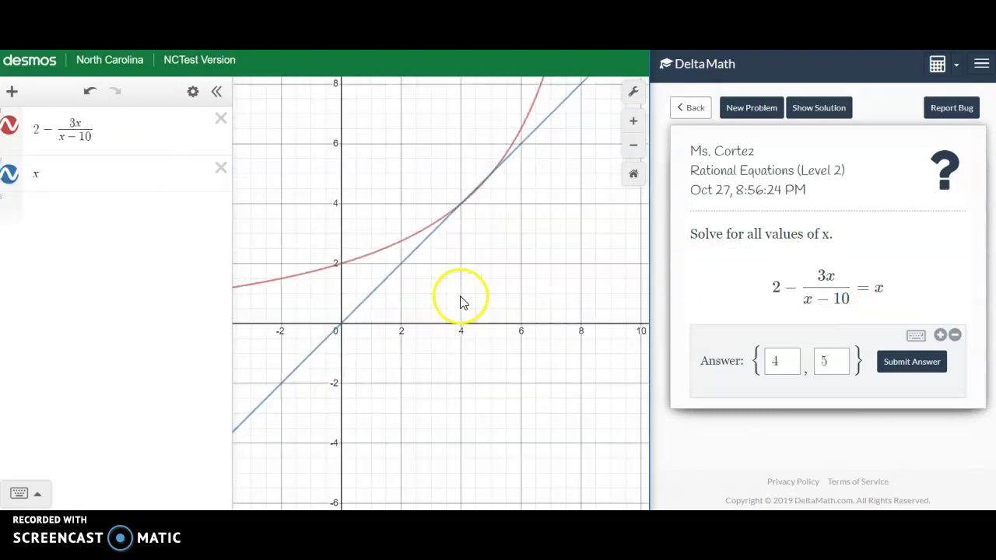
left_click_drag(503, 209, 521, 393)
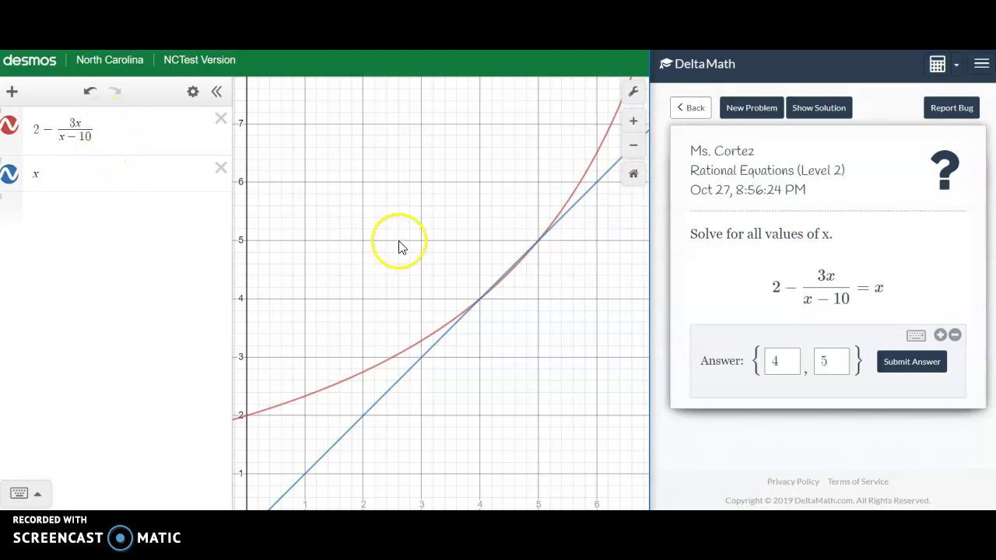
left_click_drag(405, 249, 376, 227)
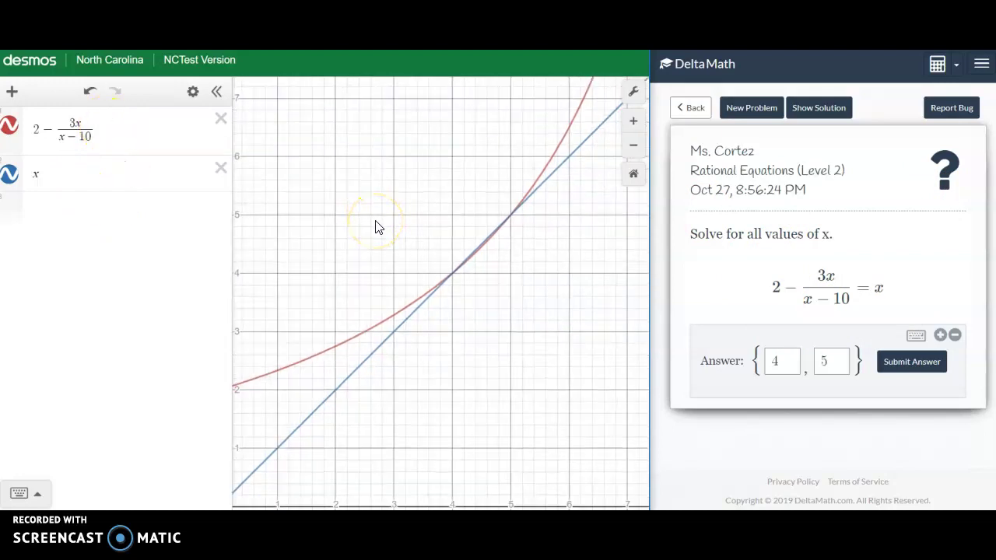
scroll(375, 226, "down", 10)
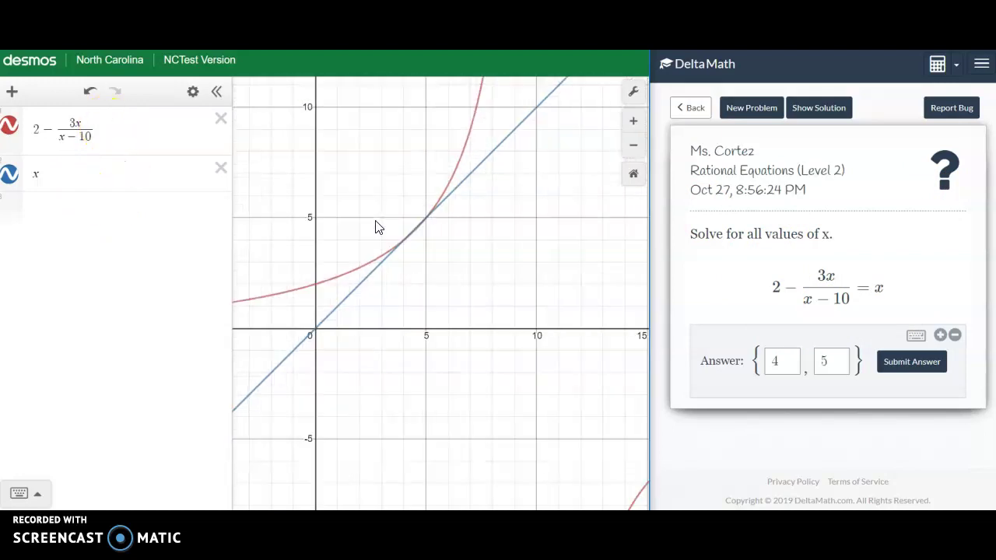
scroll(376, 227, "down", 8)
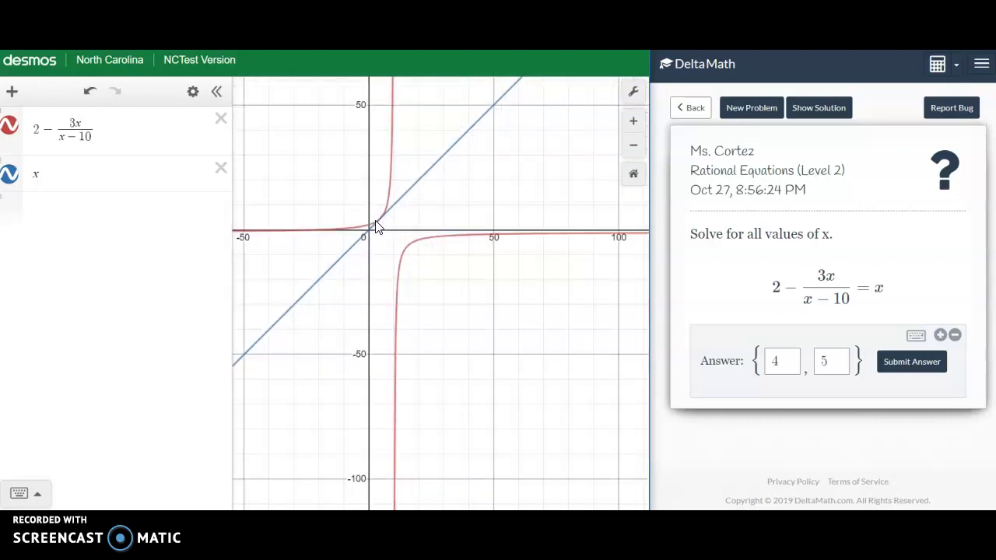
left_click(639, 115)
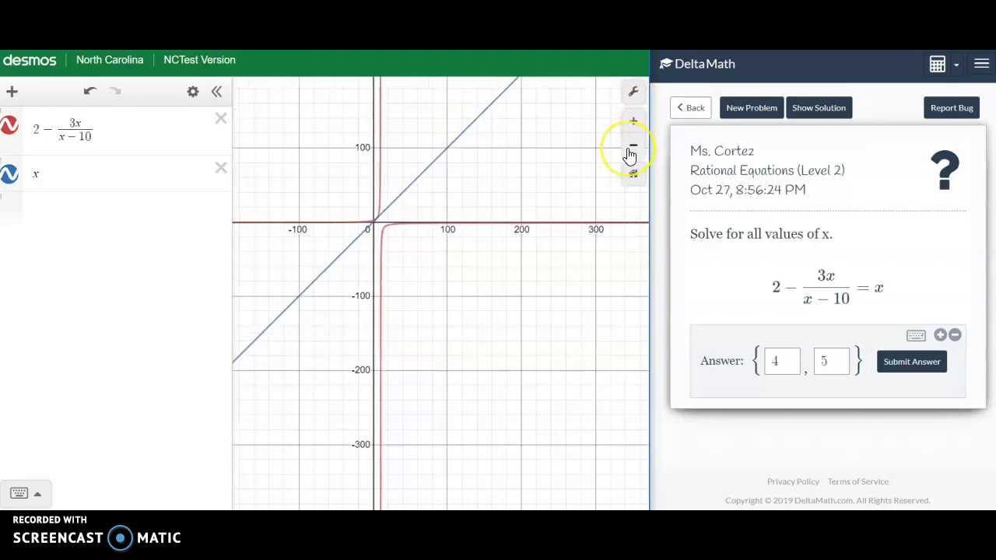
left_click(632, 147)
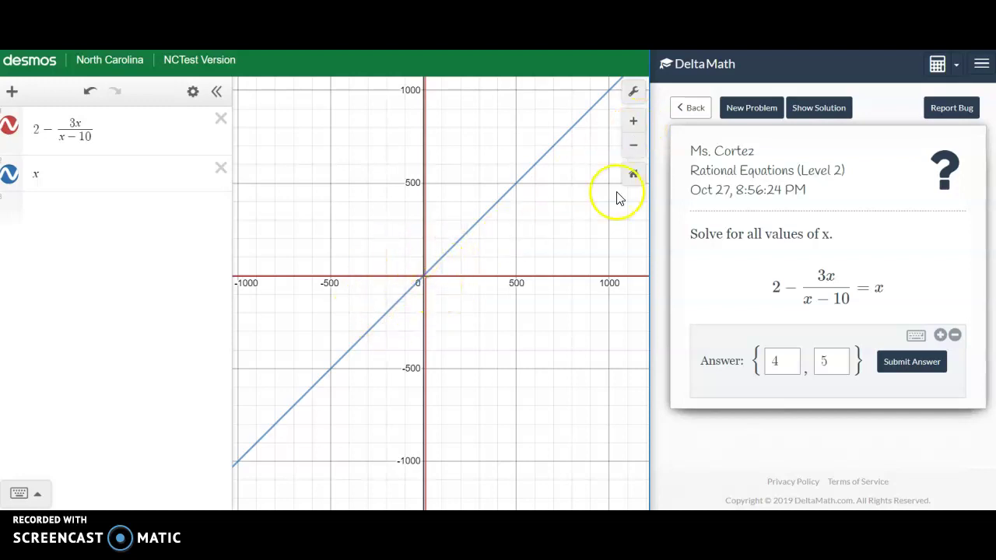
left_click(634, 122)
left_click(634, 122)
left_click(633, 122)
left_click_drag(392, 218, 608, 330)
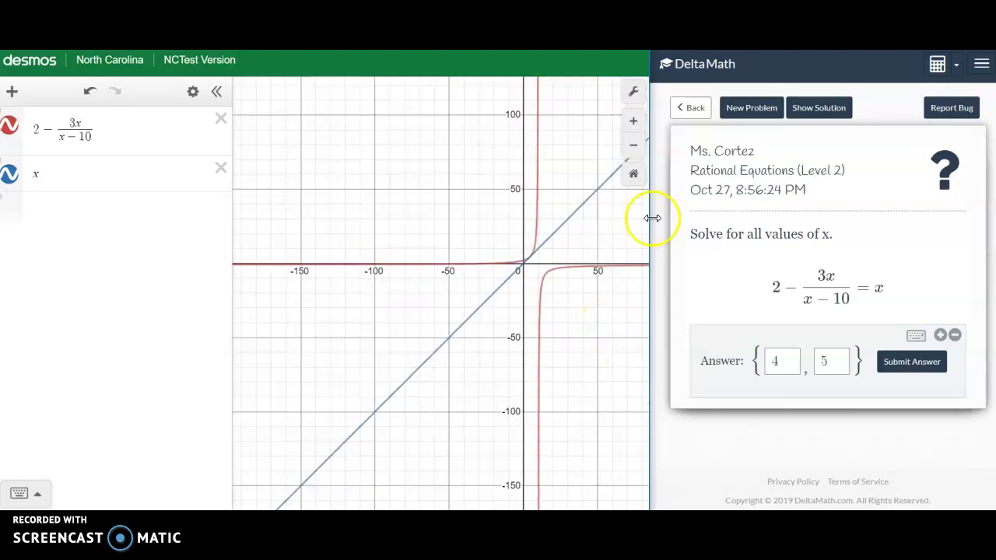
left_click(627, 131)
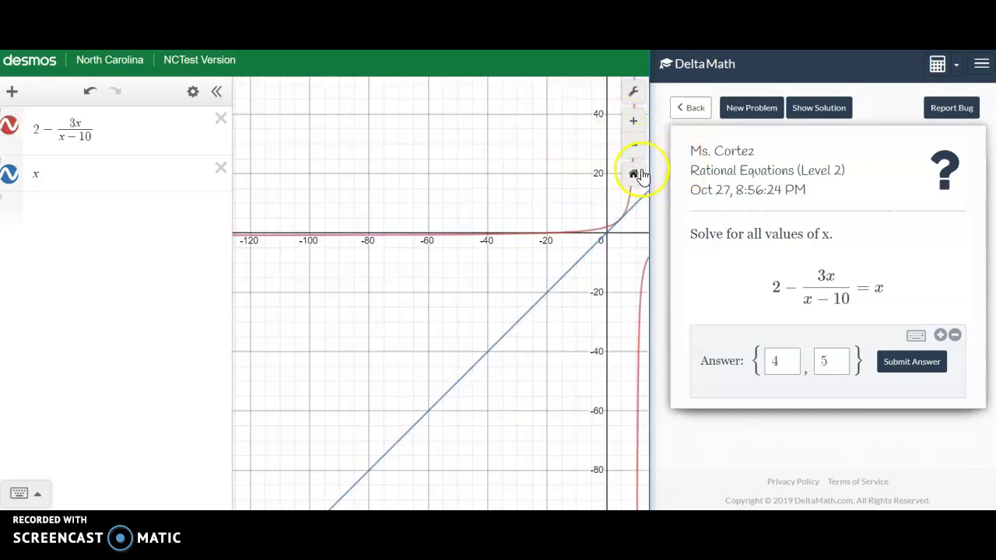
left_click(634, 172)
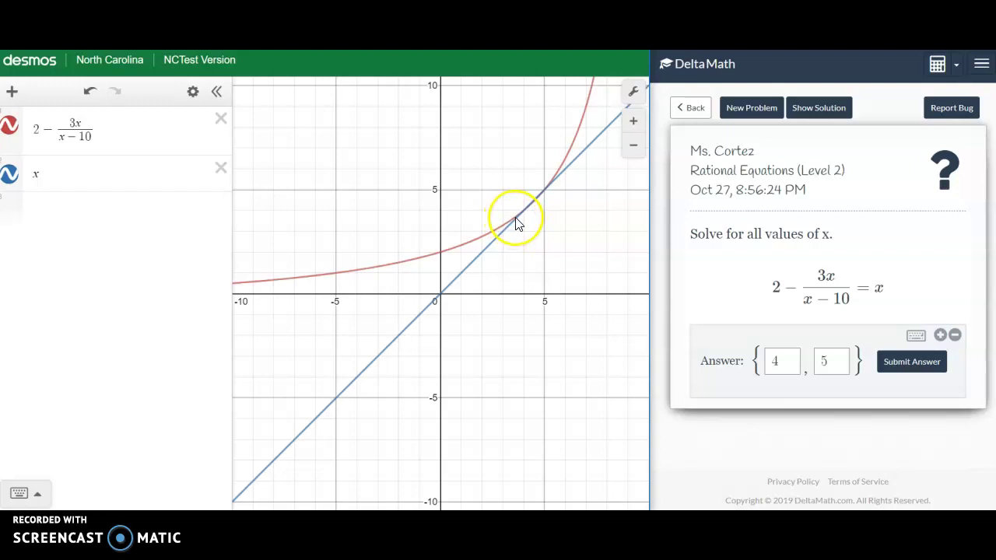
Step: Show the coordinates of both points where the rational curve intersects the line
left_click(516, 218)
left_click(526, 211)
left_click(545, 193)
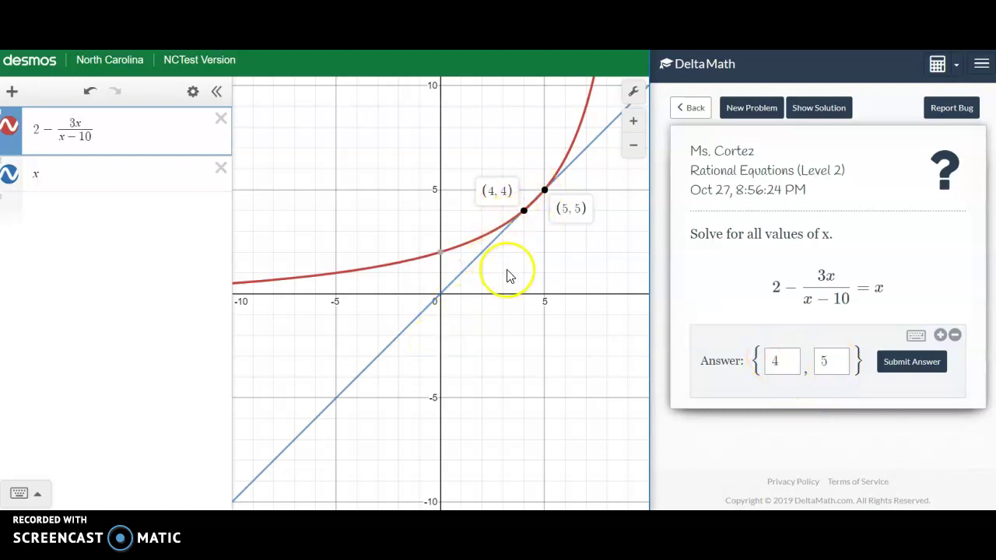
Step: Select the line x on the graph and check the coordinates of its two intersections with the rational curve
scroll(507, 276, "down", 5)
scroll(507, 275, "up", 5)
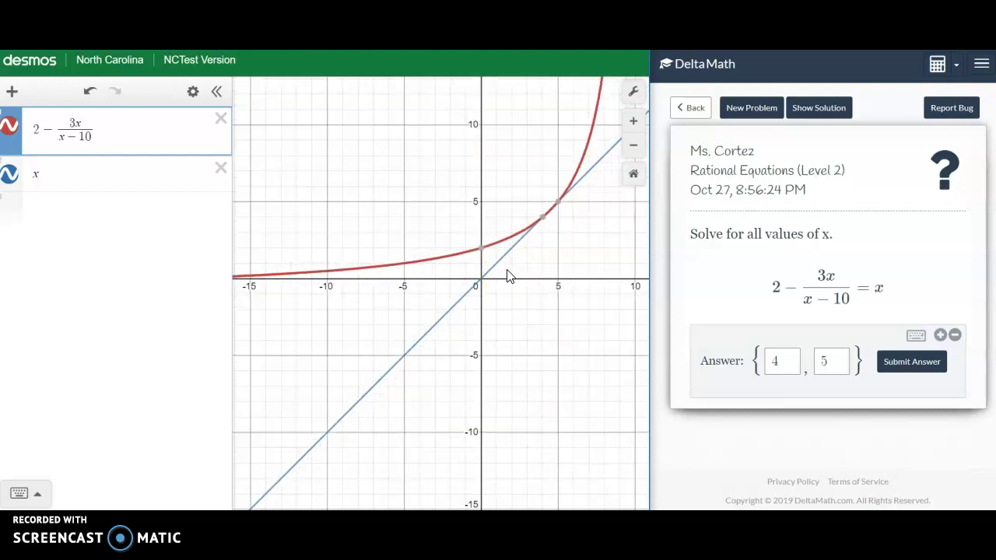
left_click_drag(589, 240, 543, 253)
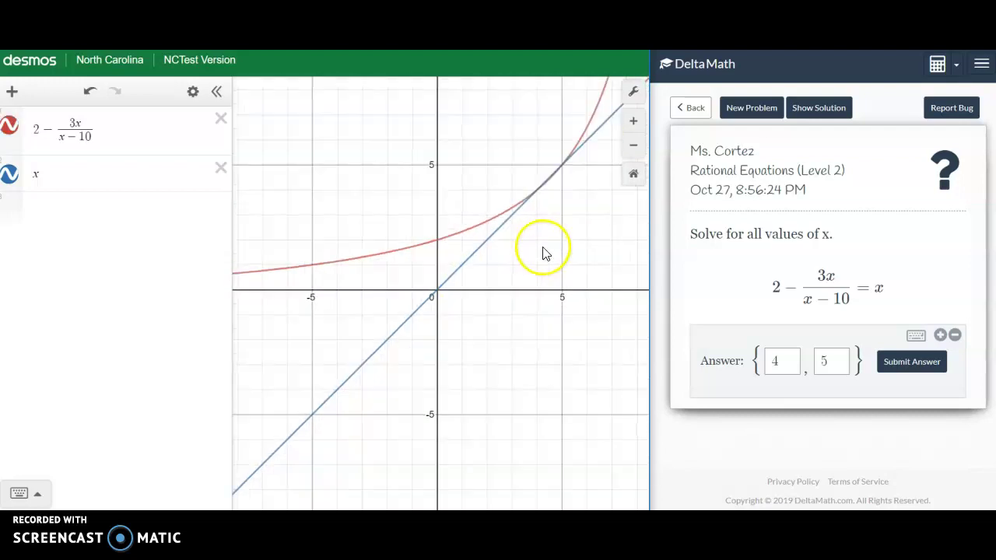
left_click(534, 200)
mouse_move(564, 175)
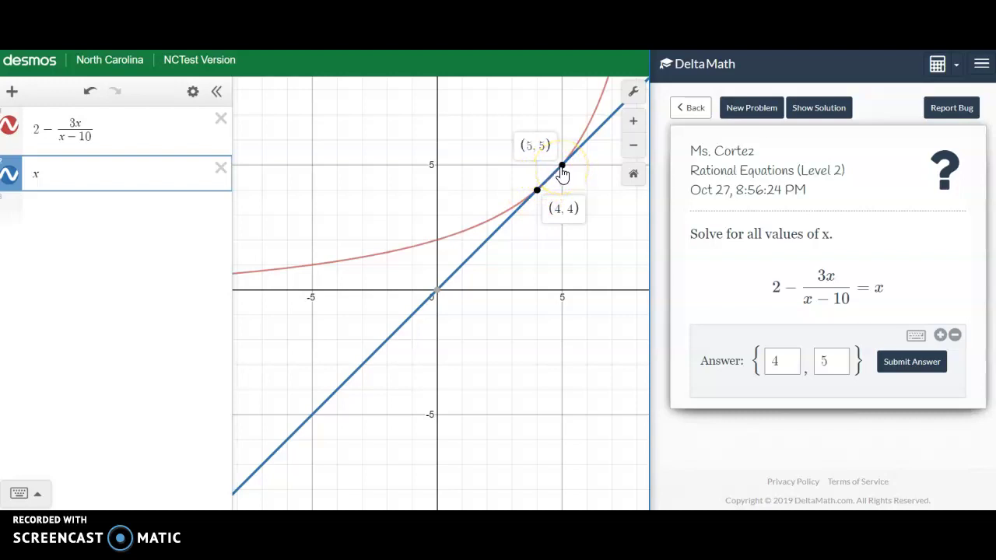